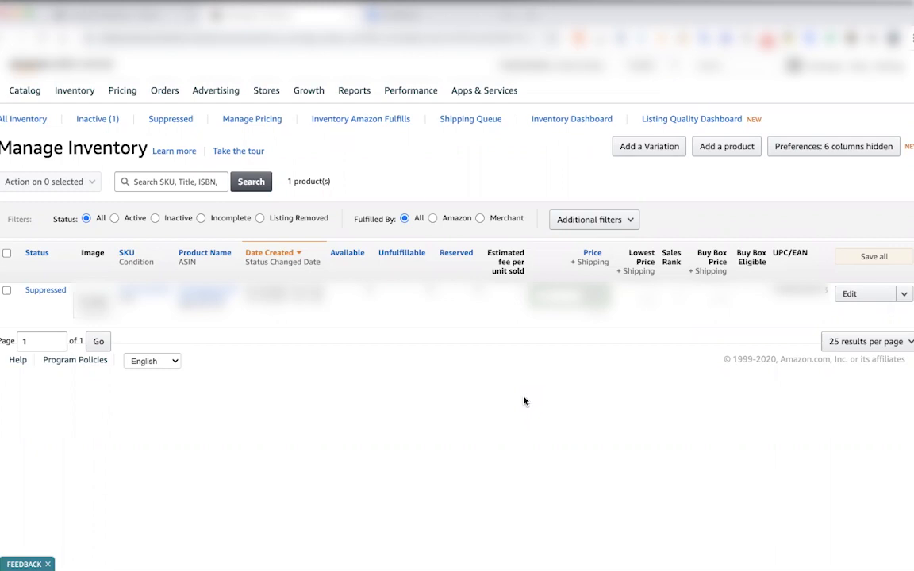
Step: Start sending or replenishing inventory for the suppressed product in Manage Inventory
click(73, 90)
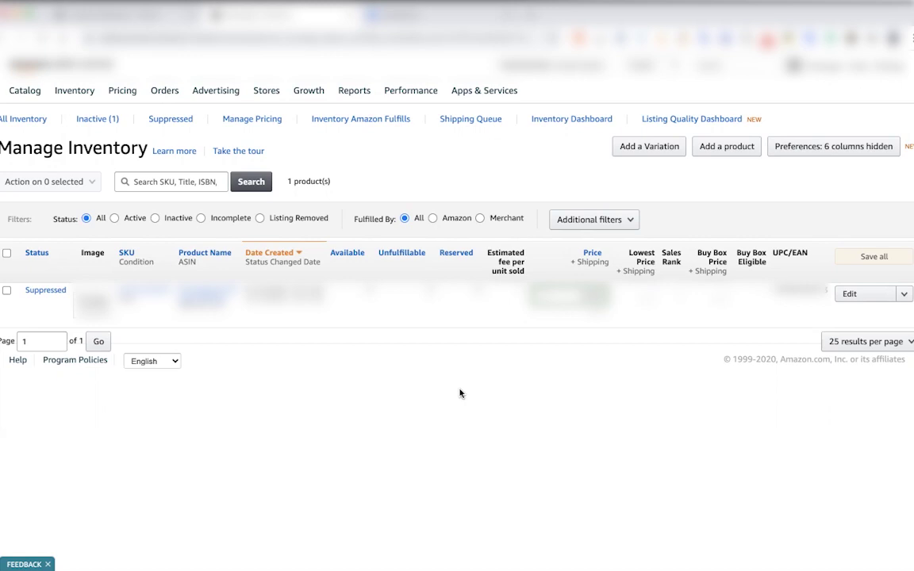
click(904, 295)
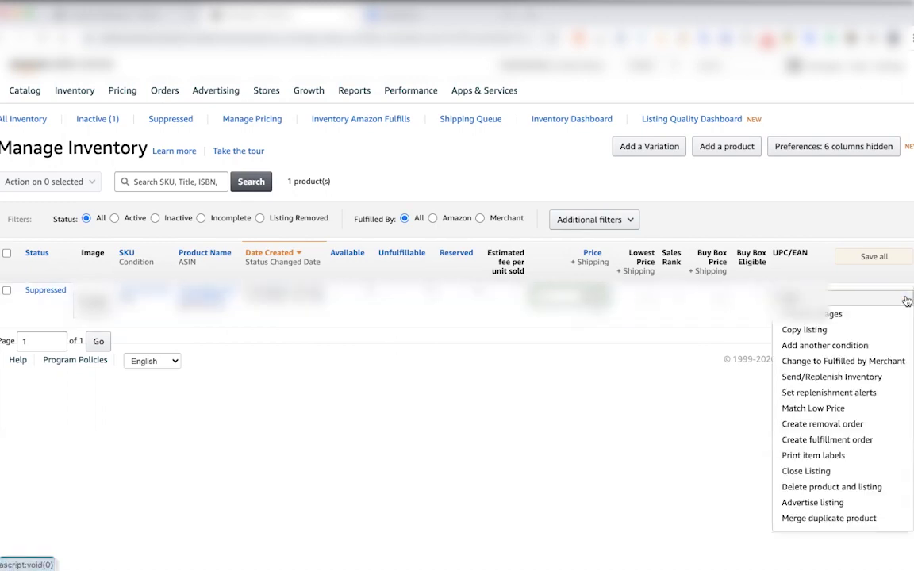
click(844, 377)
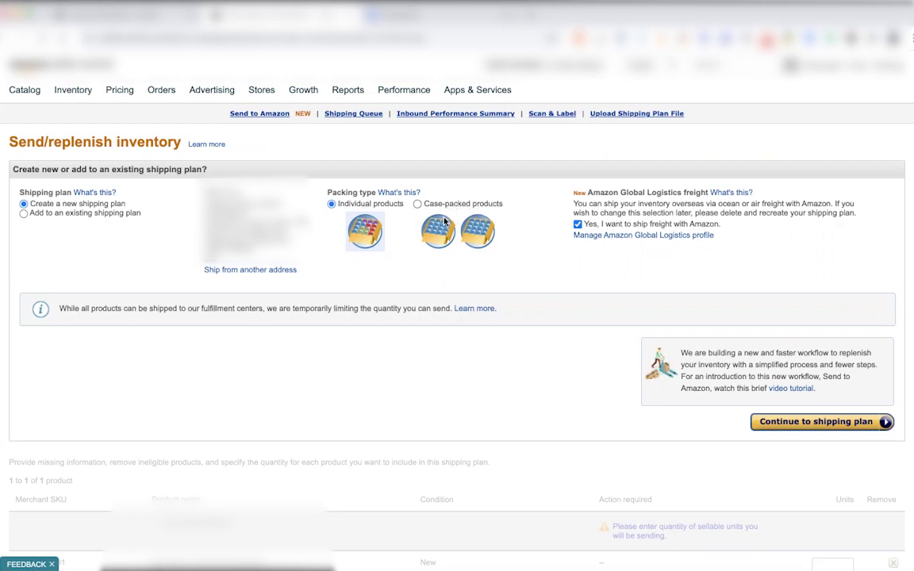
Step: Create a new shipping plan for case-packed products with Amazon Global Logistics freight switched off
click(416, 205)
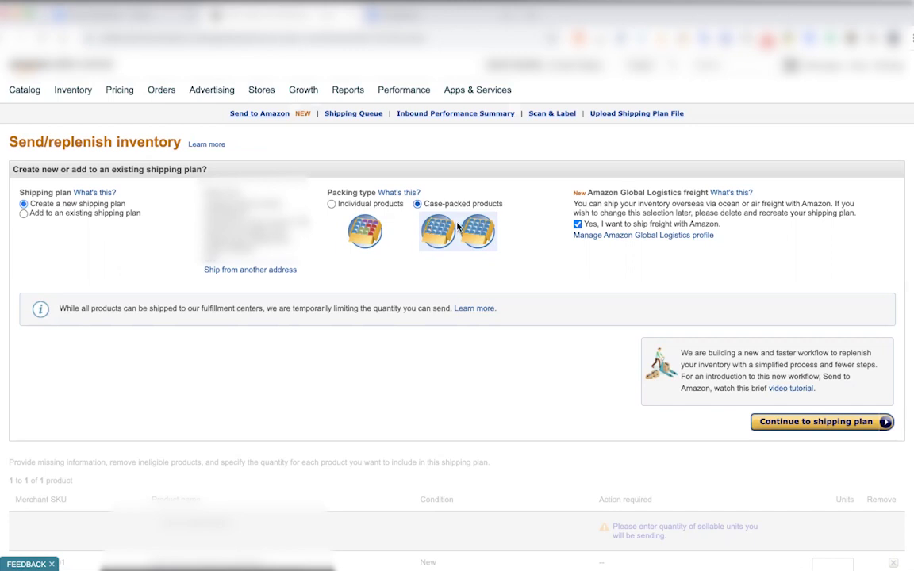
click(578, 225)
click(856, 425)
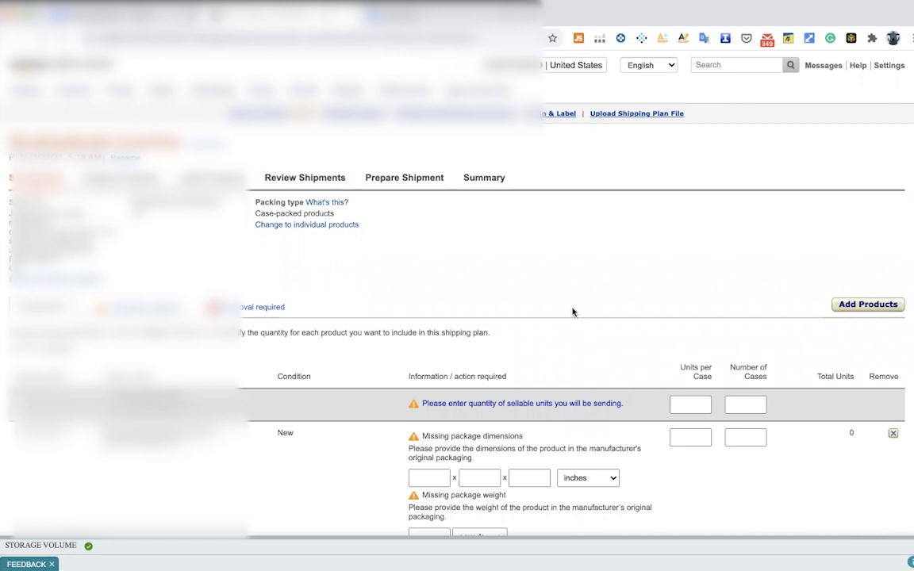
Step: Set the shipment quantity to 80 units per case and 2 cases
scroll(573, 312, down, 1)
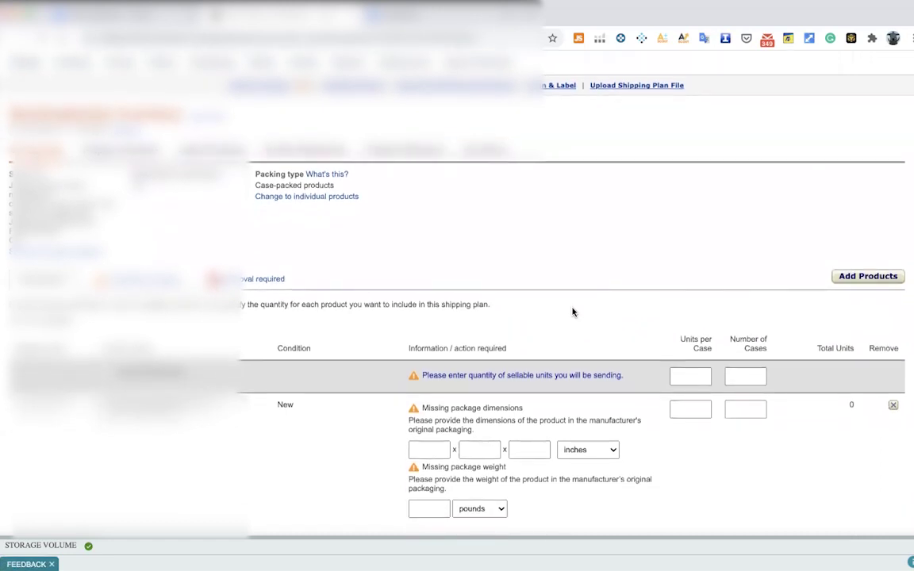
scroll(572, 311, down, 3)
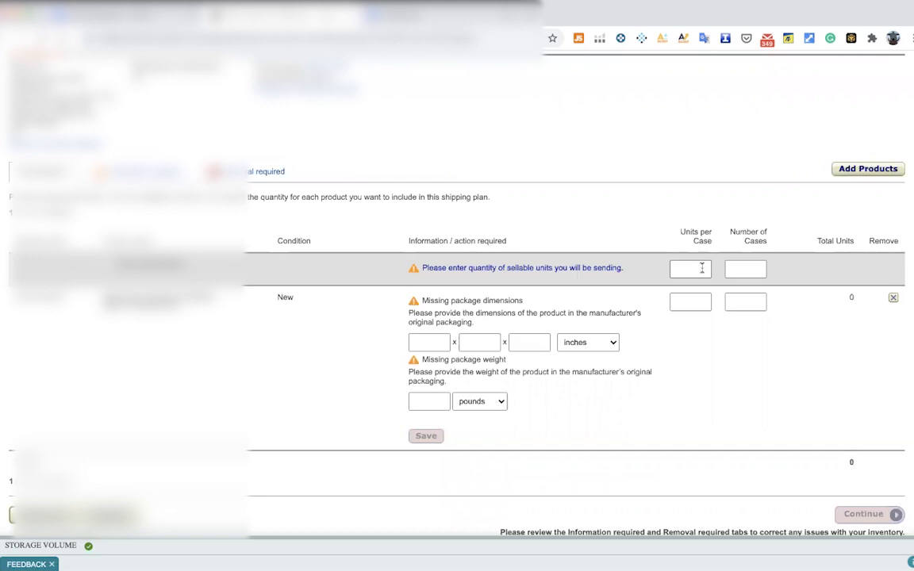
click(702, 269)
text(80)
click(739, 269)
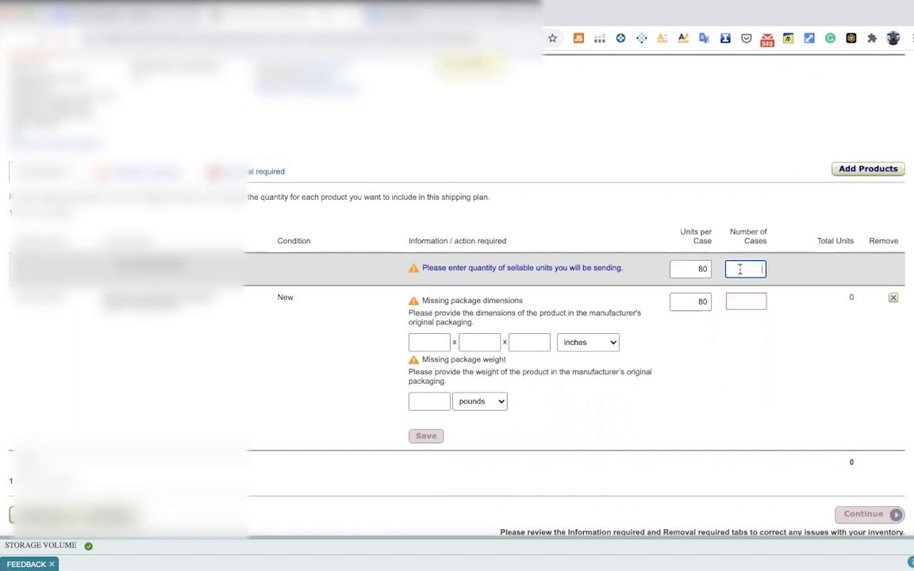
text(2)
click(759, 339)
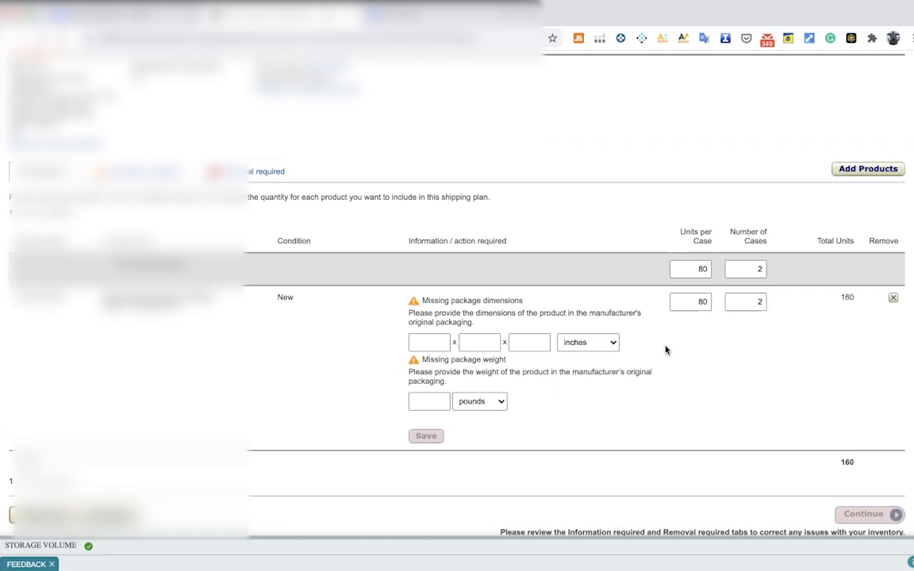
Step: Keep inches as the package dimension unit and continue to the product preparation stage
scroll(670, 347, down, 1)
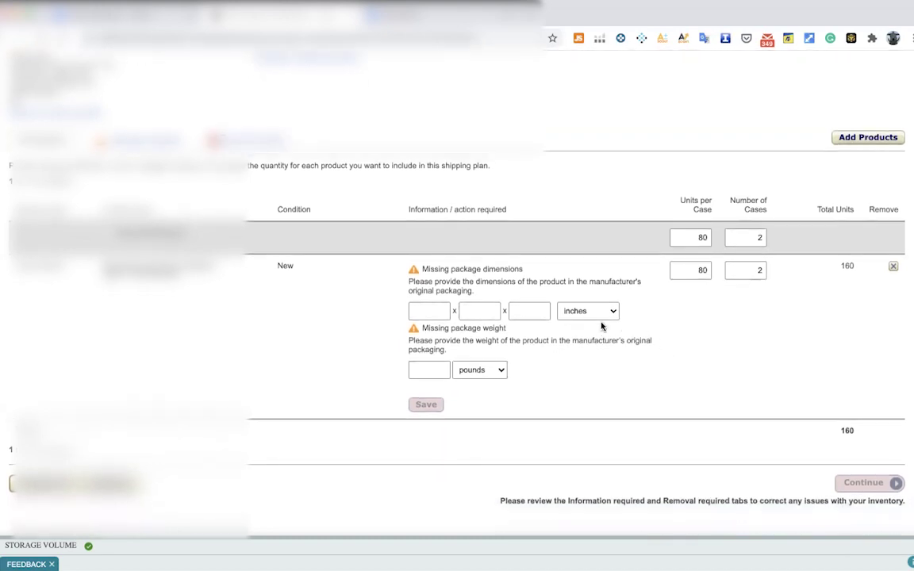
scroll(467, 302, down, 1)
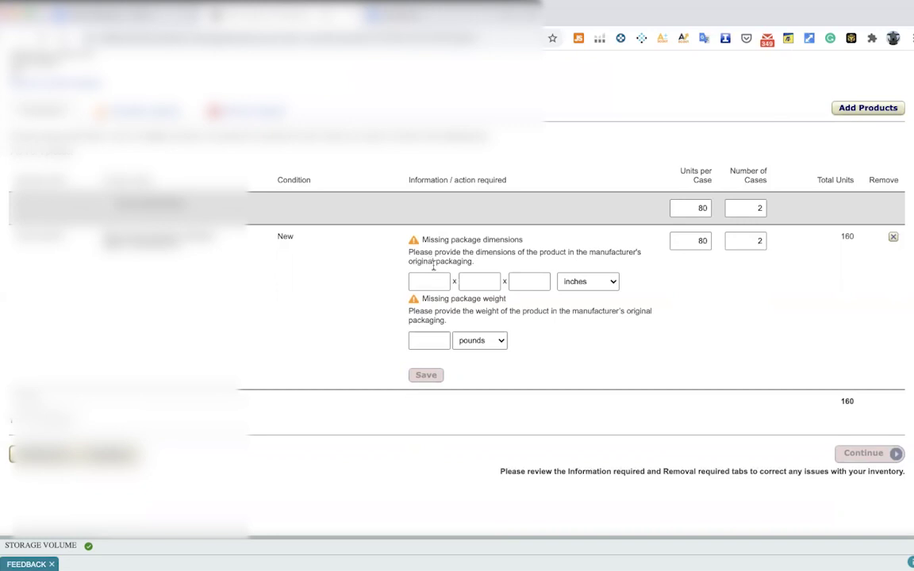
click(596, 284)
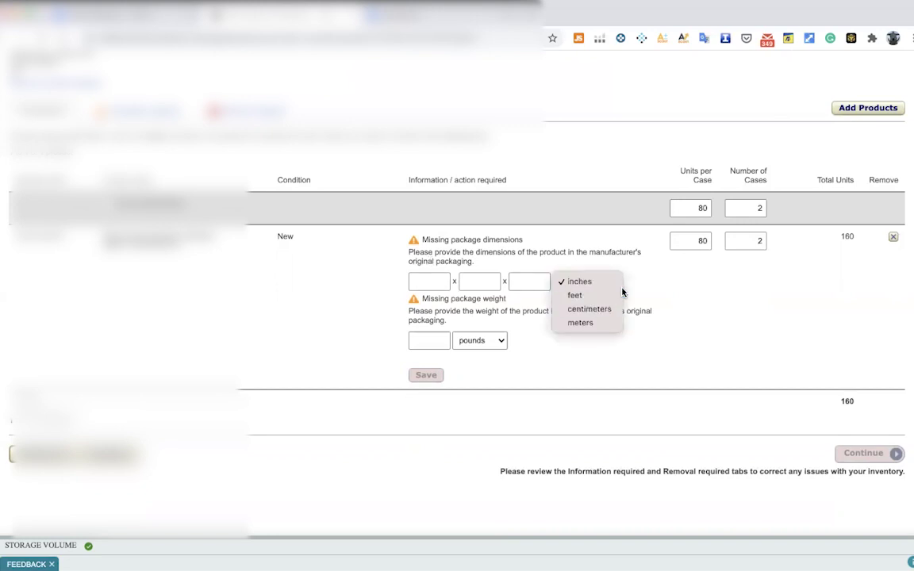
click(622, 292)
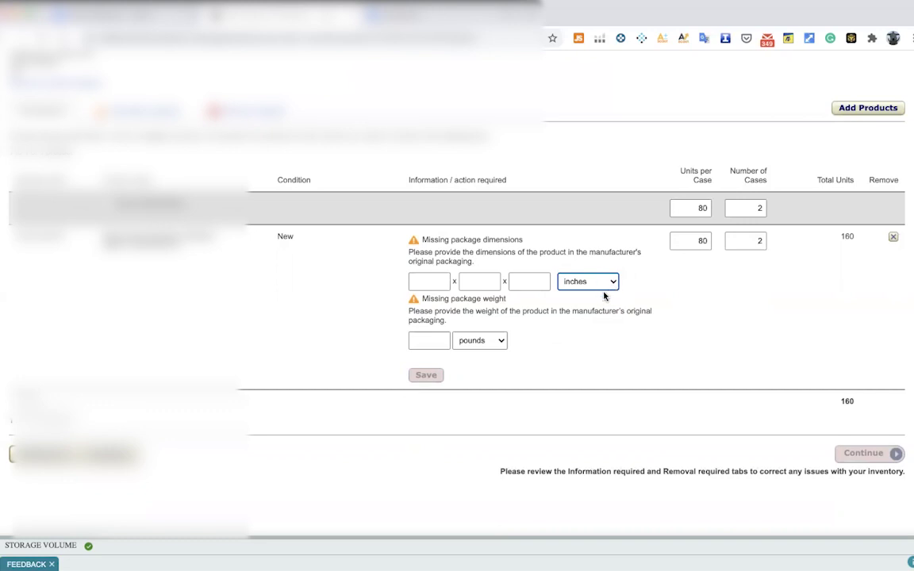
click(491, 314)
click(869, 454)
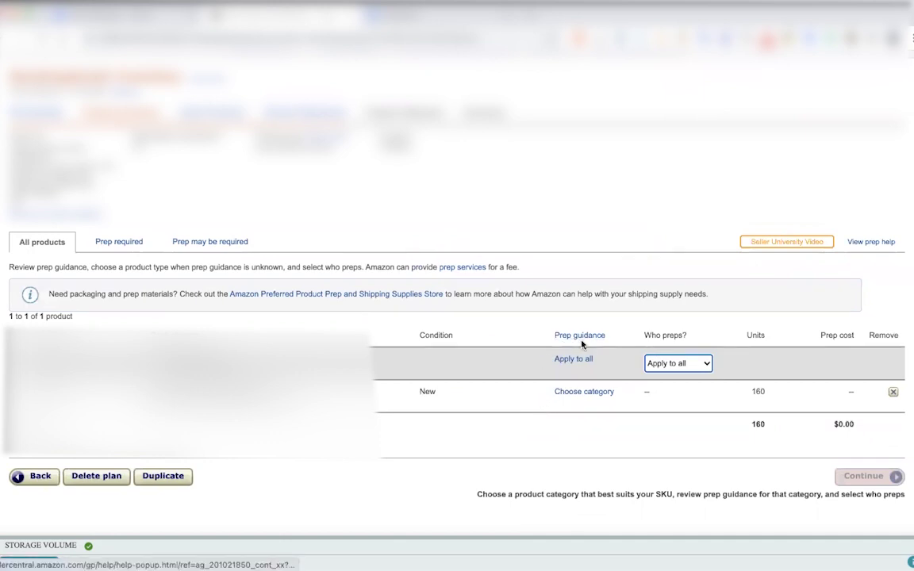
Step: Set the product's prep category to No Prep Needed
click(592, 392)
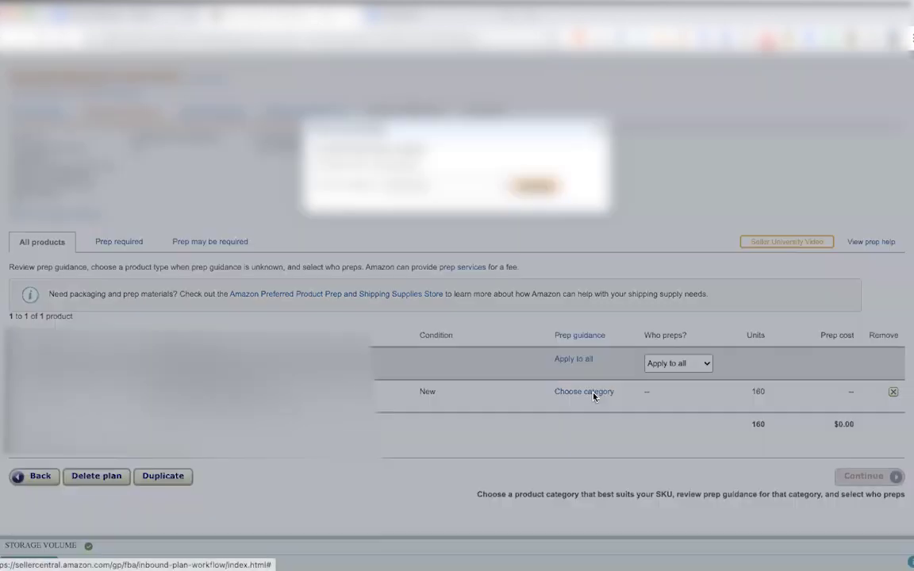
click(396, 183)
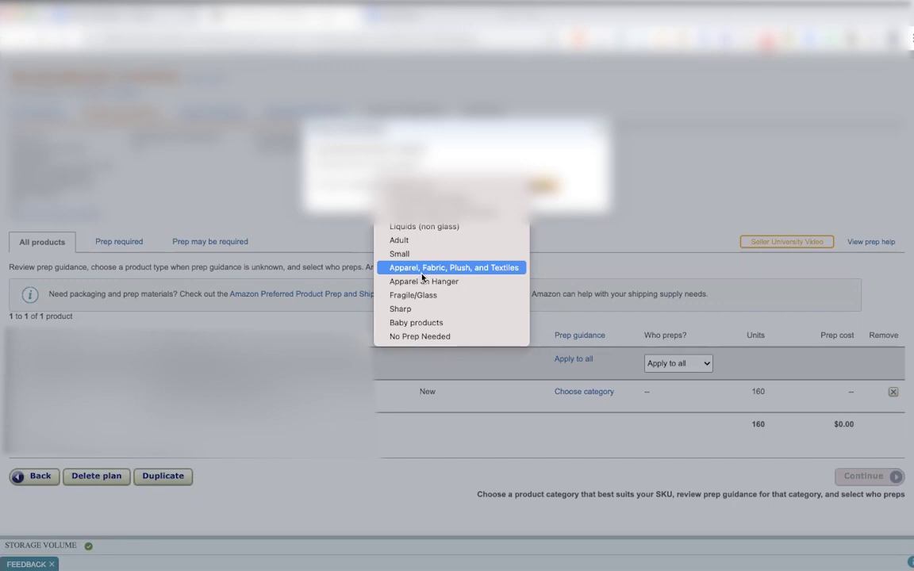
click(434, 337)
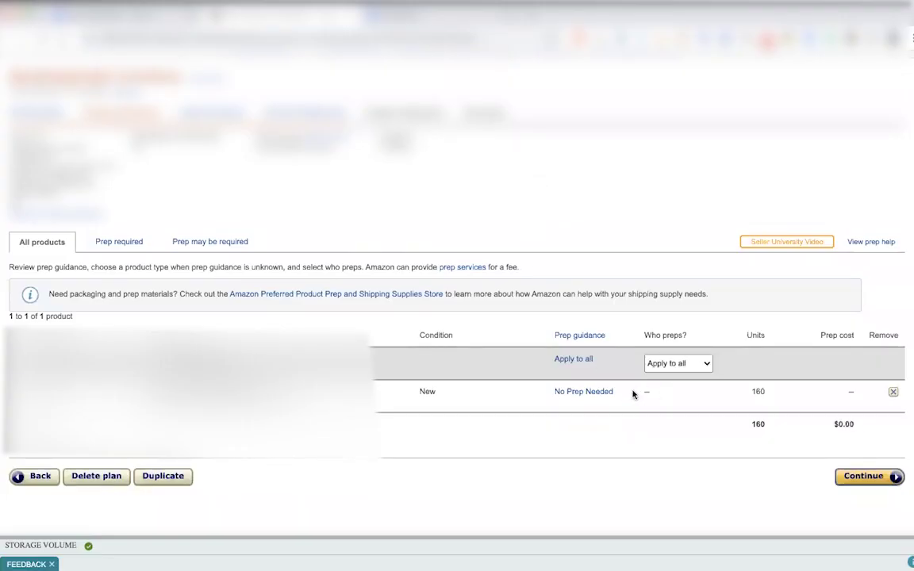
Step: Assign Merchant as who preps for all products and continue with the shipping plan
click(691, 364)
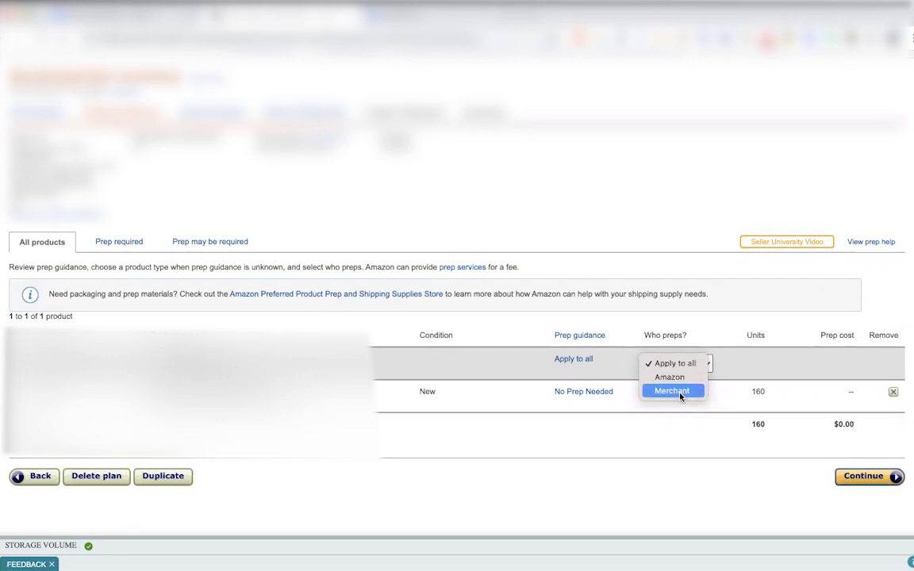
click(679, 391)
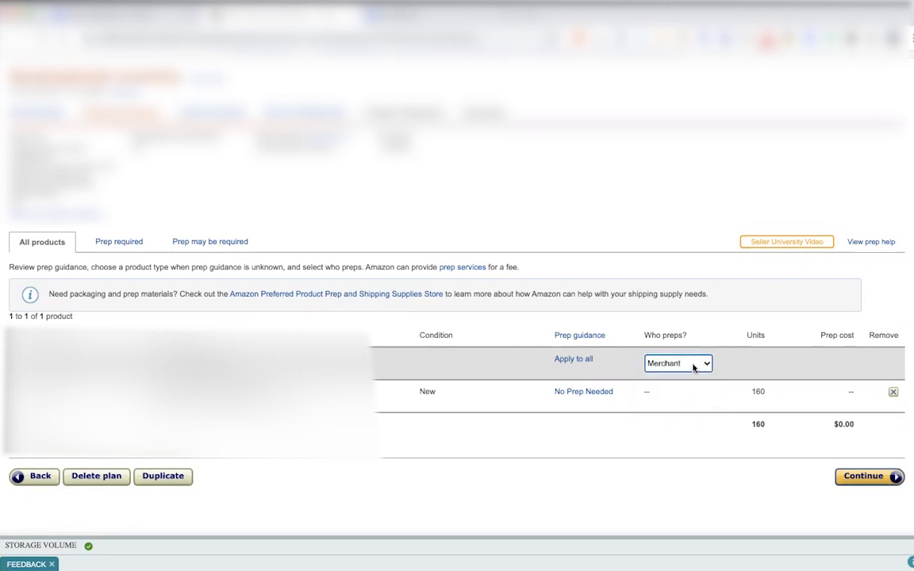
click(708, 397)
click(877, 478)
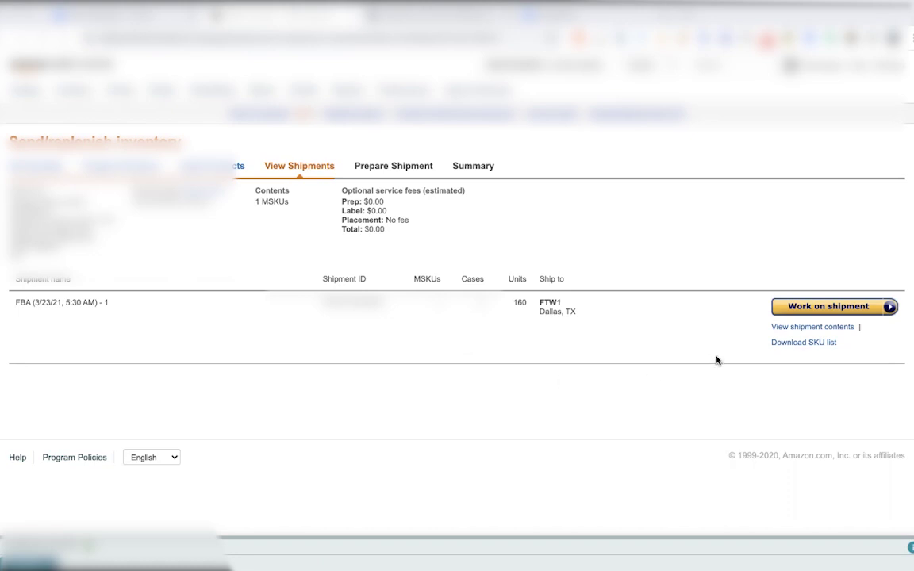
Step: Download the SKU list for the Dallas, TX shipment and start working on that shipment
click(806, 347)
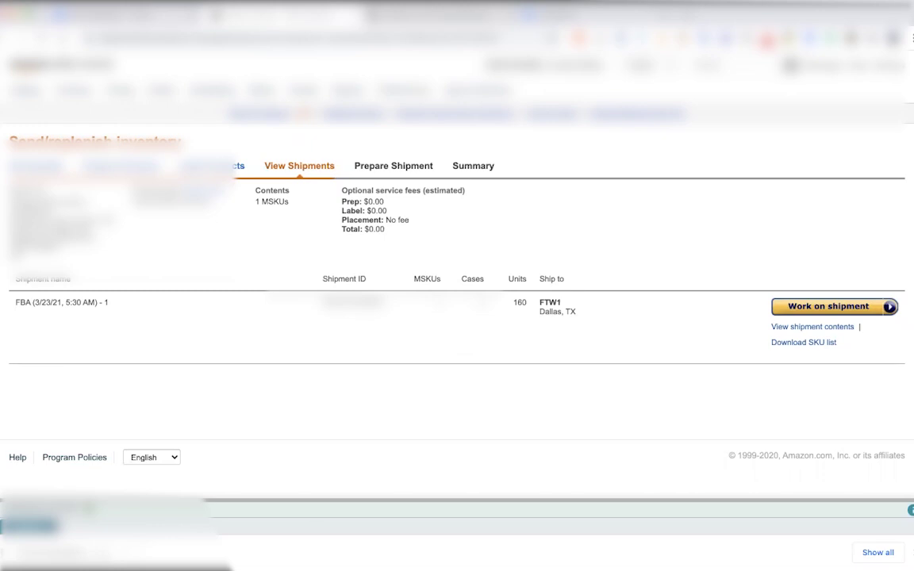
click(859, 311)
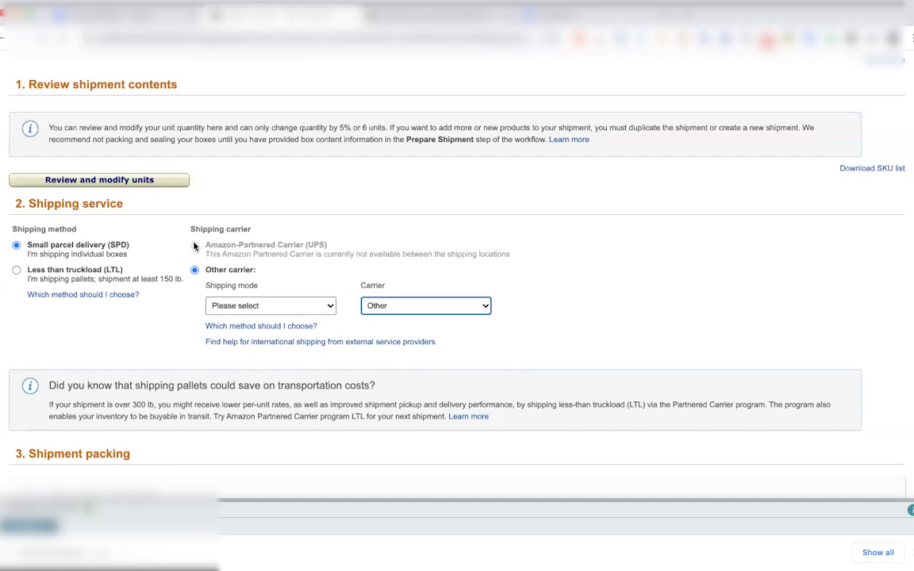
Step: Set the shipping mode to Air for the other carrier, keeping Other as the carrier
click(282, 305)
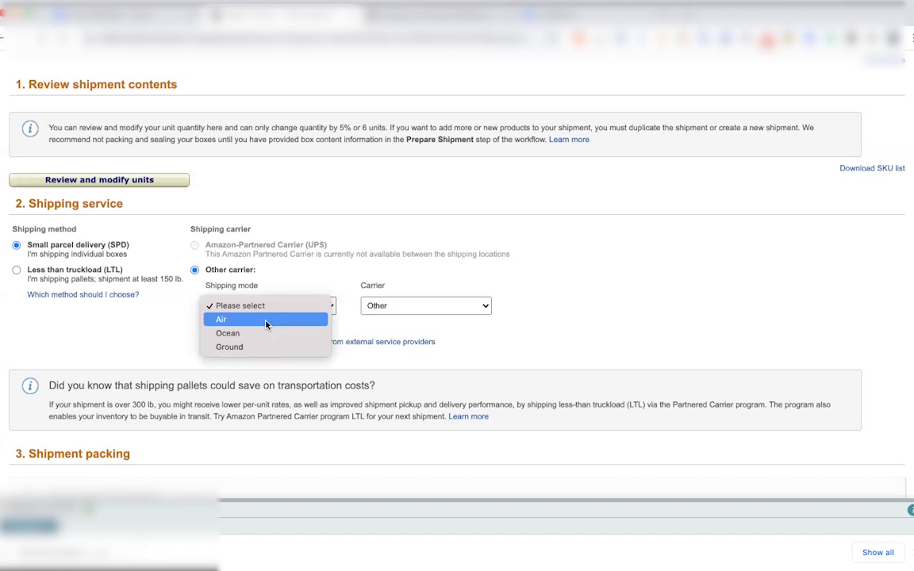
click(266, 320)
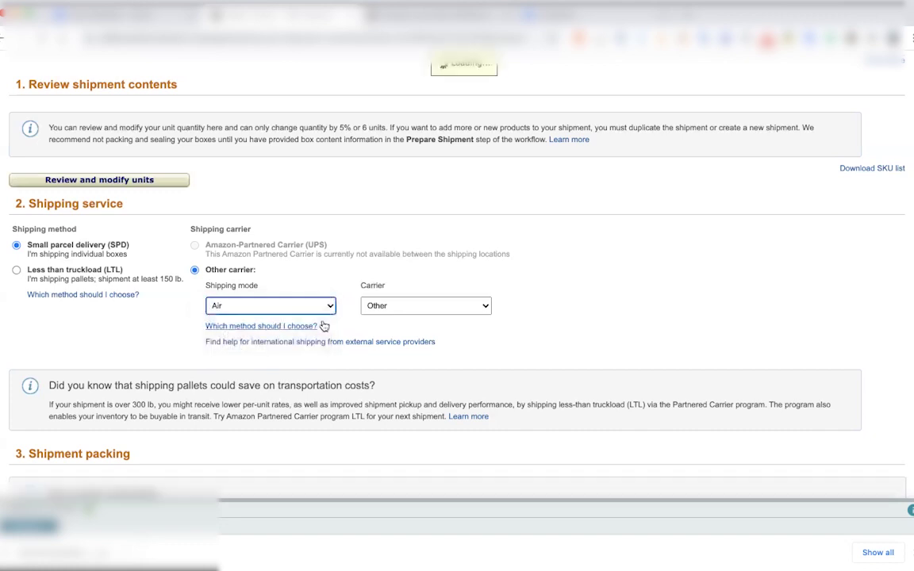
click(420, 309)
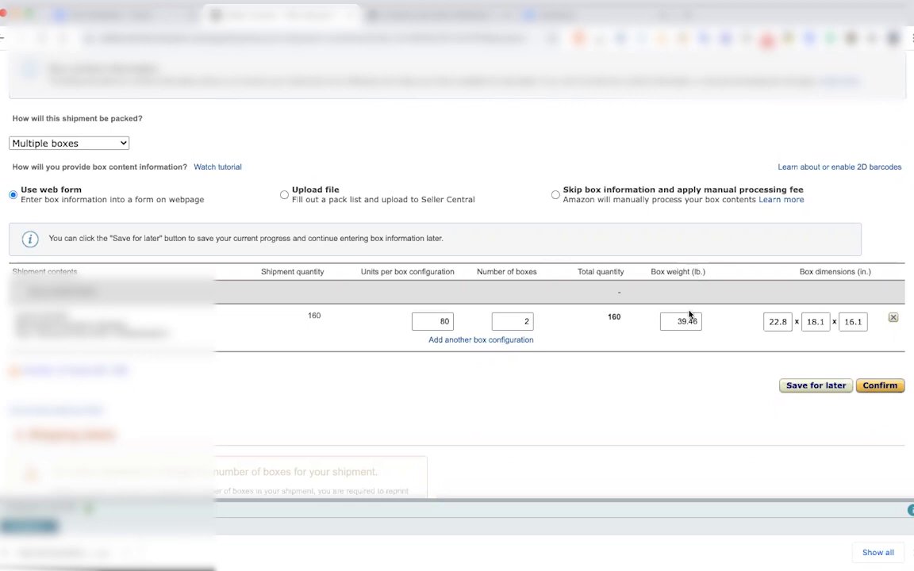
Step: Confirm the box information for 2 boxes of 80 units, each 39.46 lb and 22.8 x 18.1 x 16.1 in
scroll(684, 326, down, 1)
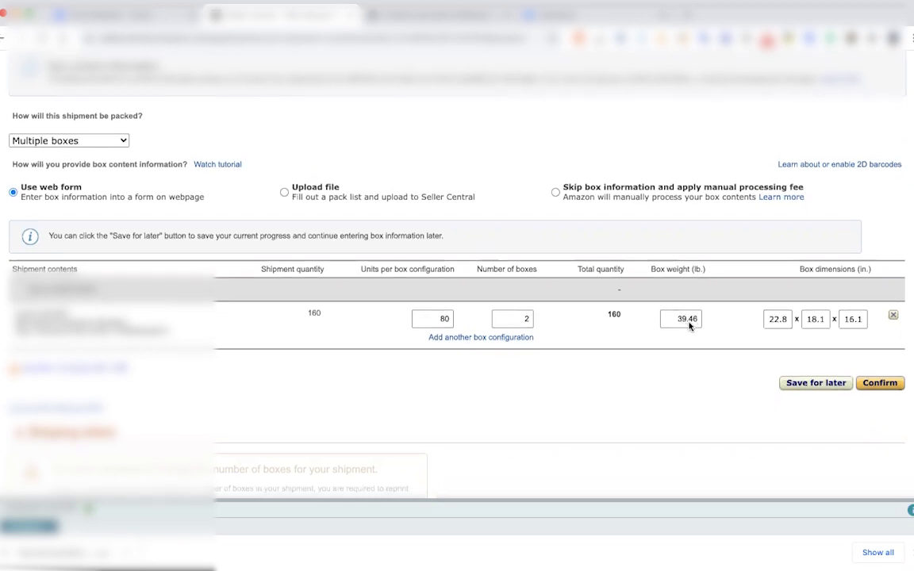
scroll(687, 321, down, 1)
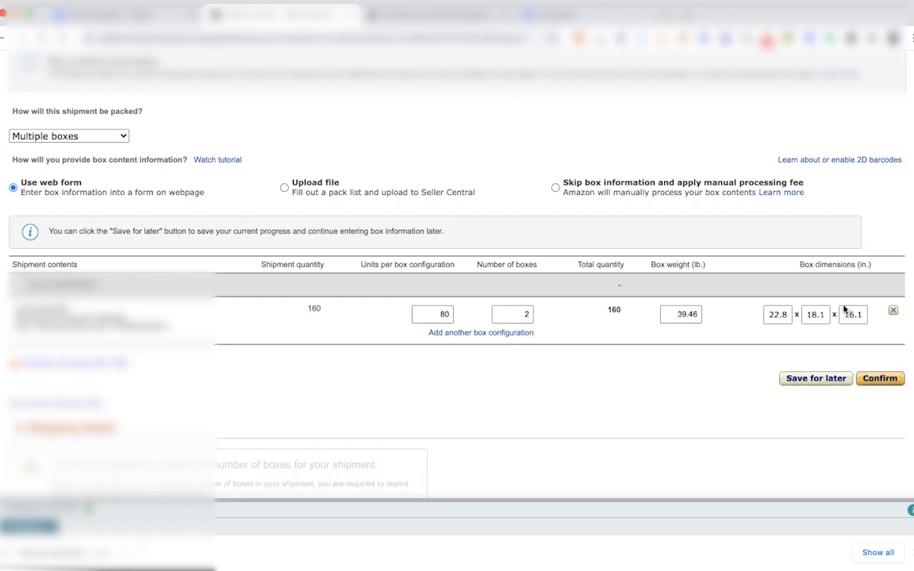
click(879, 378)
Step: Review the paper type for the box labels and open the ship date calendar
scroll(176, 339, down, 3)
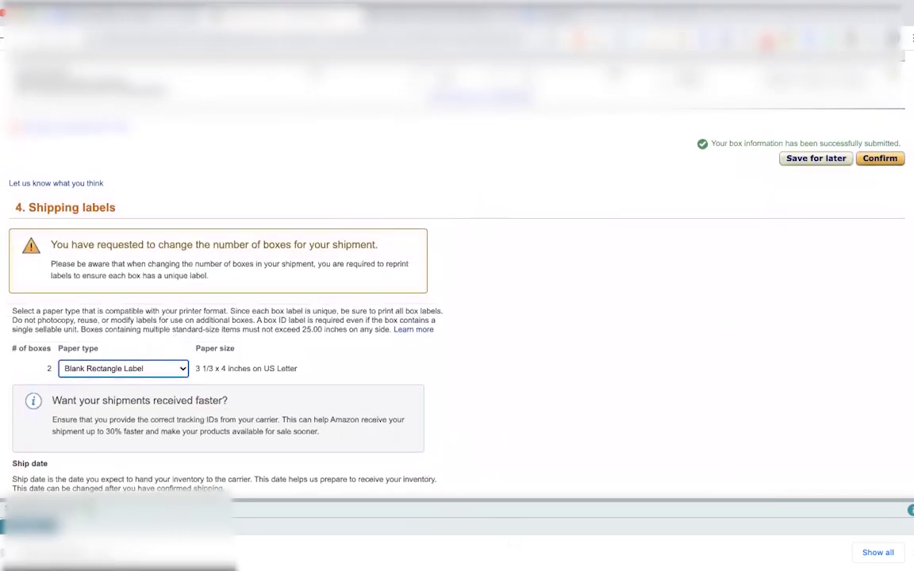
scroll(275, 255, down, 1)
scroll(275, 254, down, 2)
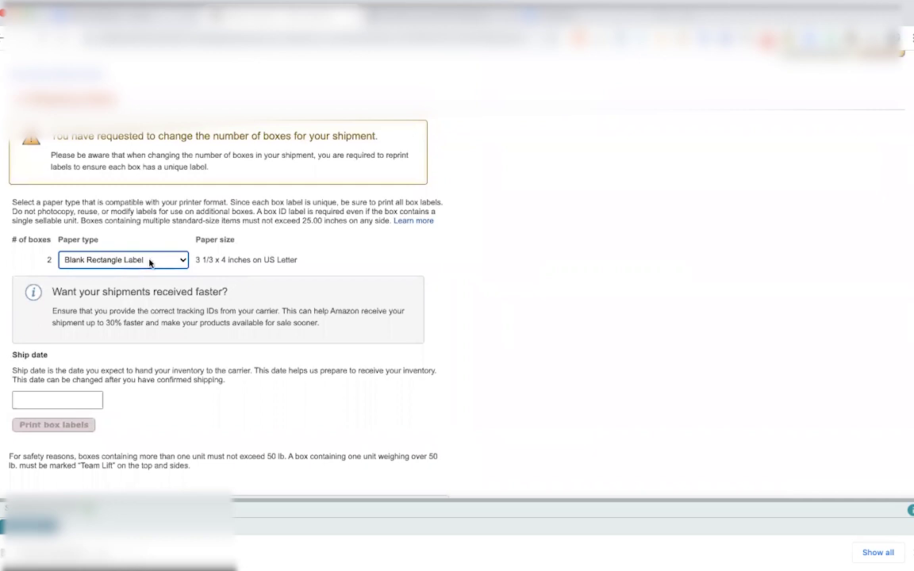
click(110, 248)
scroll(249, 252, down, 2)
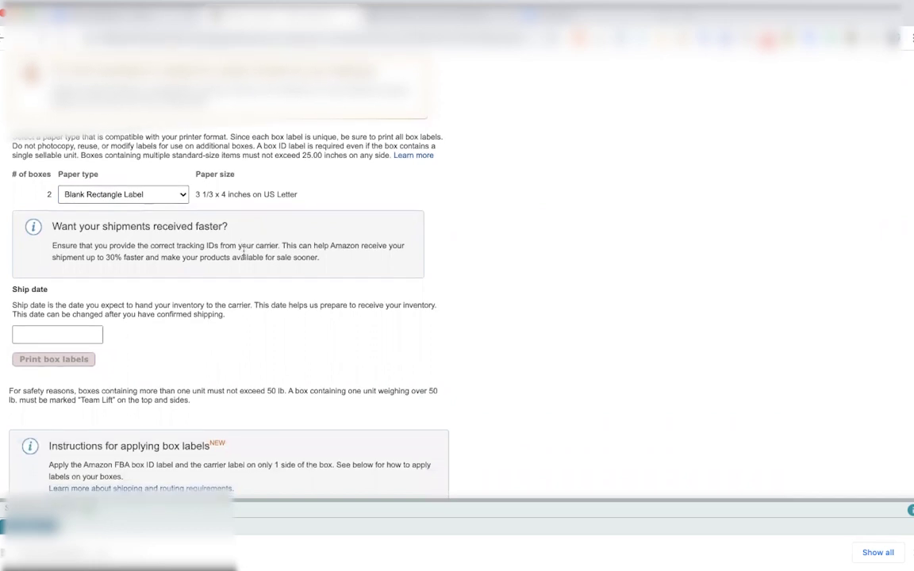
scroll(243, 253, down, 1)
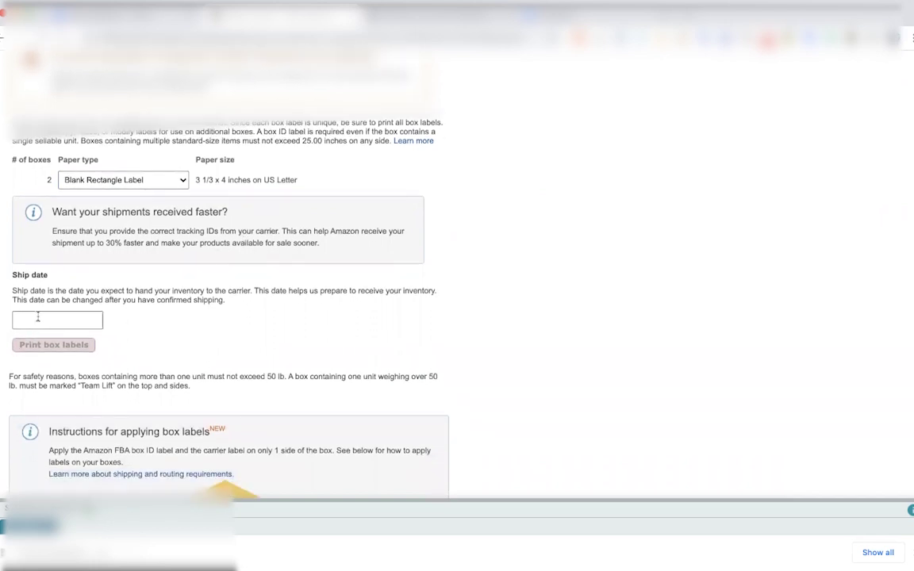
click(37, 316)
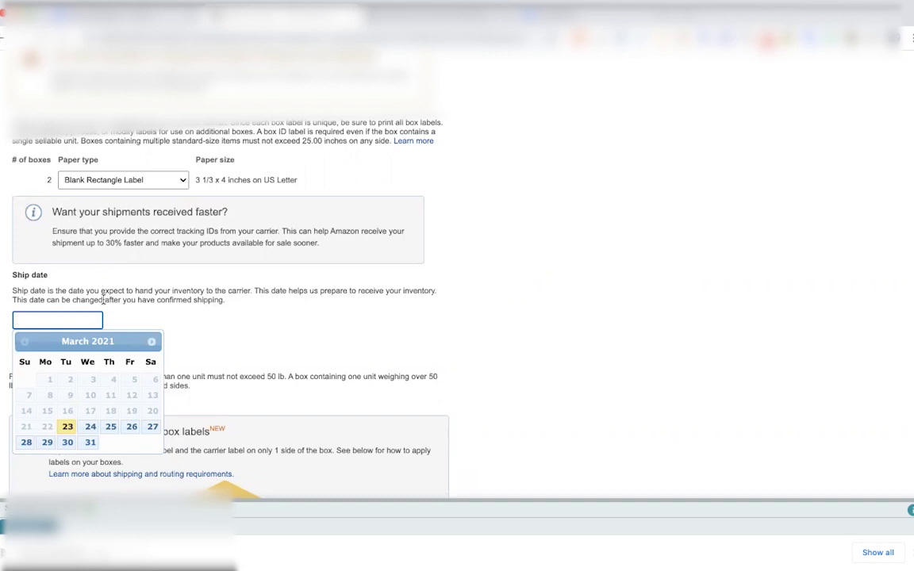
click(251, 328)
Step: Review the shipment summary and its tracking ID entries for each box
scroll(252, 325, down, 6)
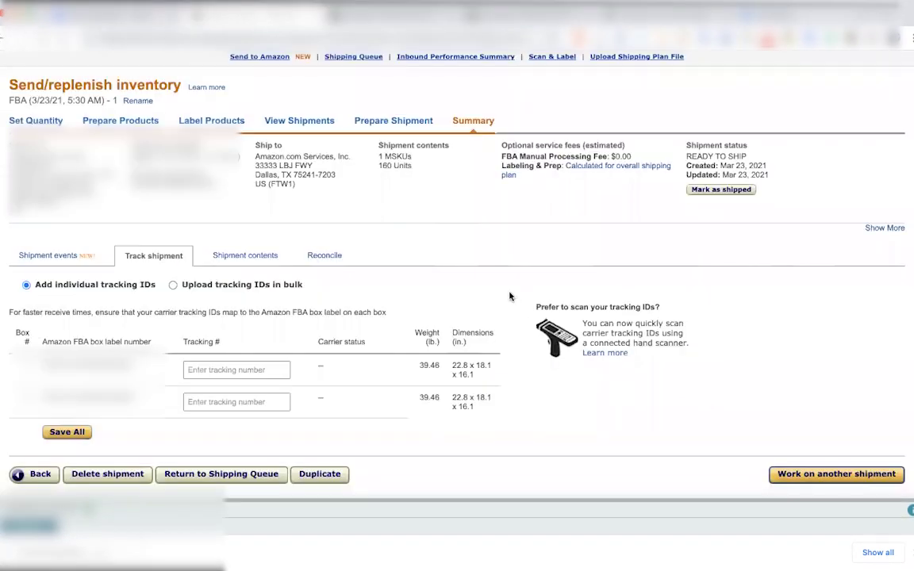
scroll(510, 296, down, 1)
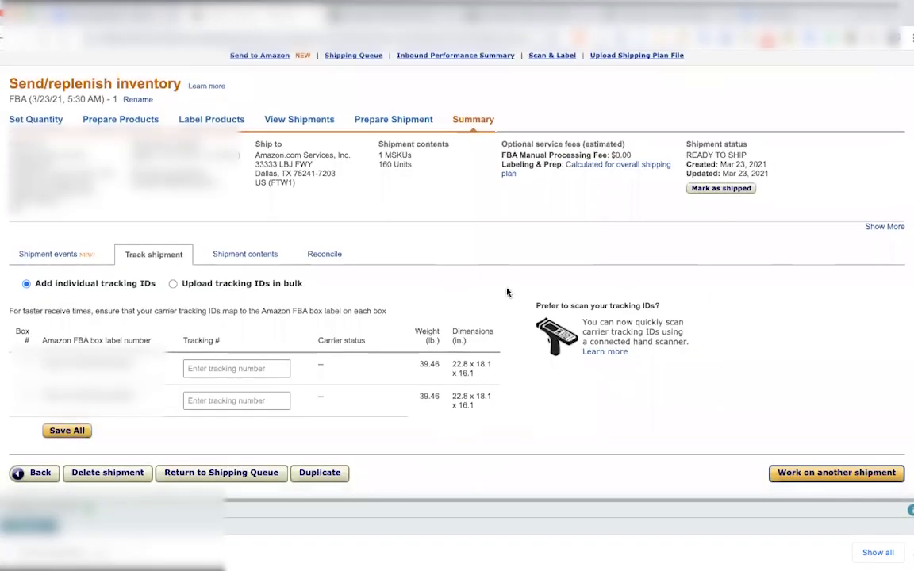